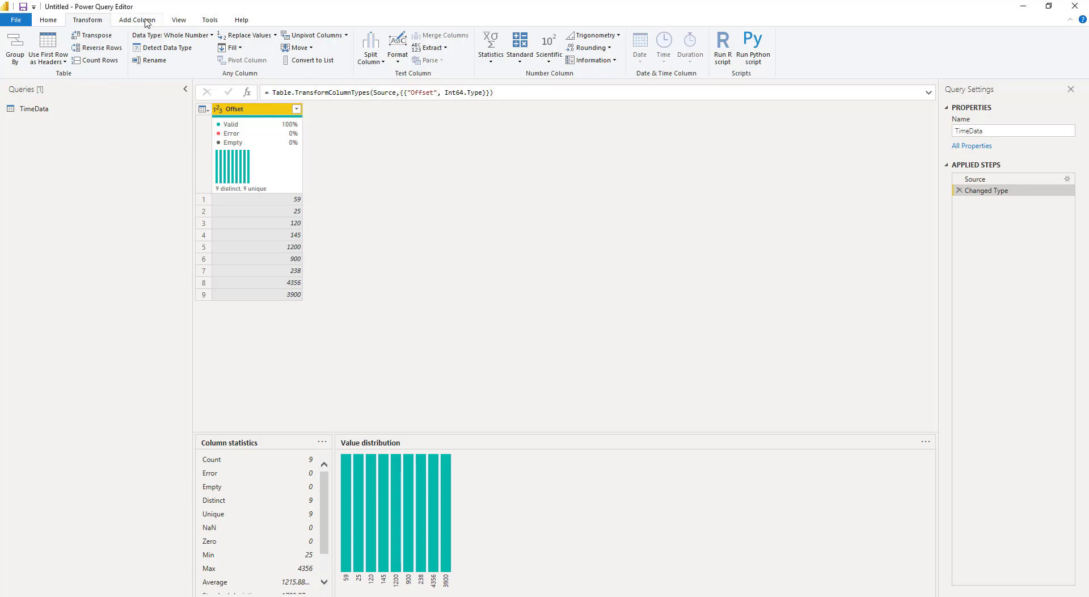
# Step: Start a custom column named TimeData and enter the formula #duration(0,0,0,[Offset])
pyautogui.click(147, 23)
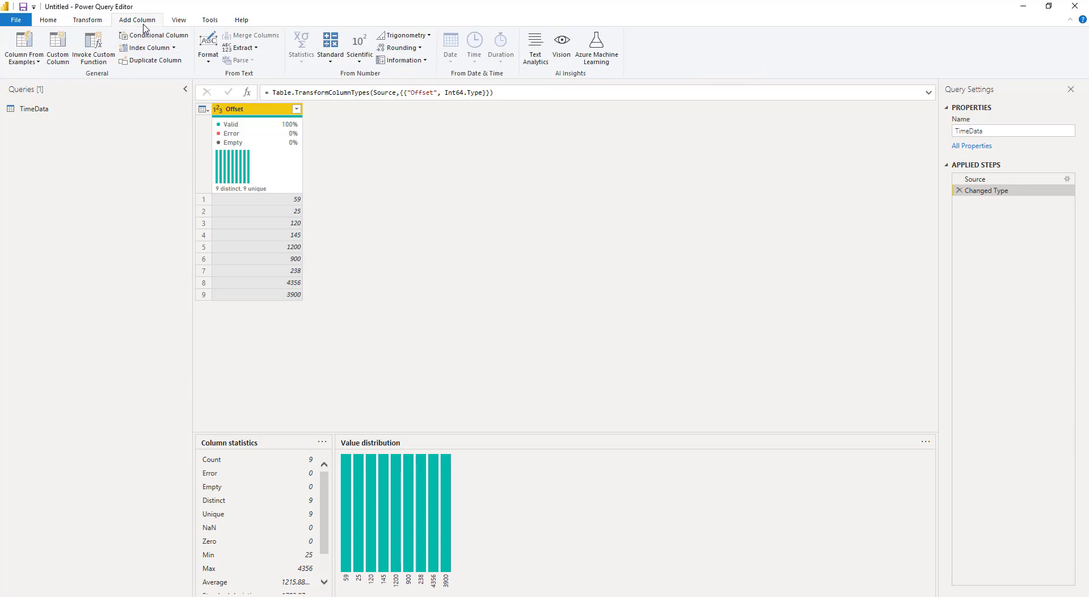
pyautogui.click(57, 51)
pyautogui.write('TimeData')
pyautogui.click(387, 275)
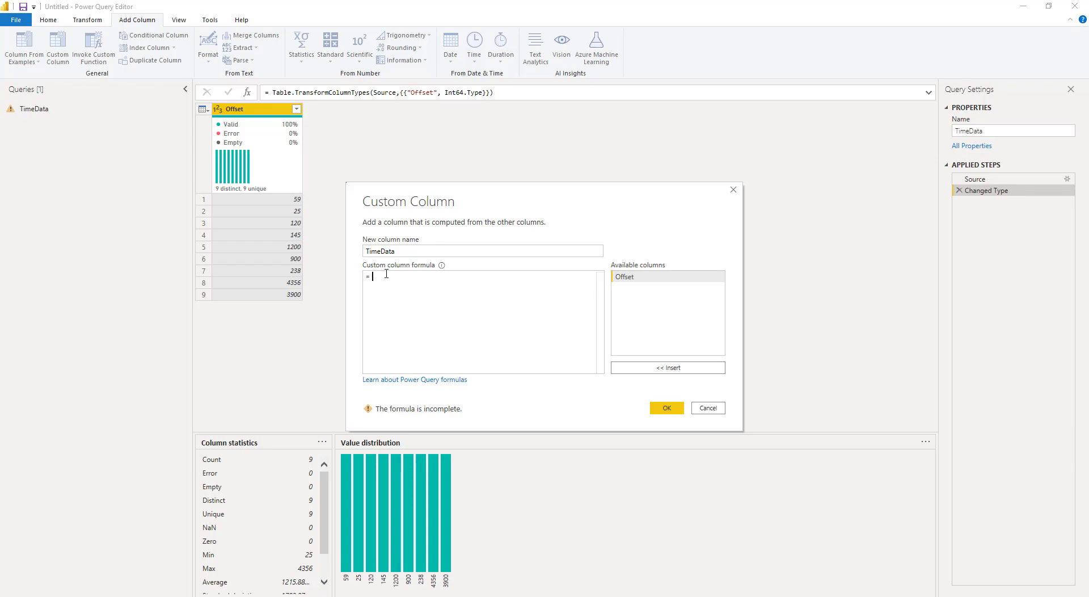
pyautogui.write('#d')
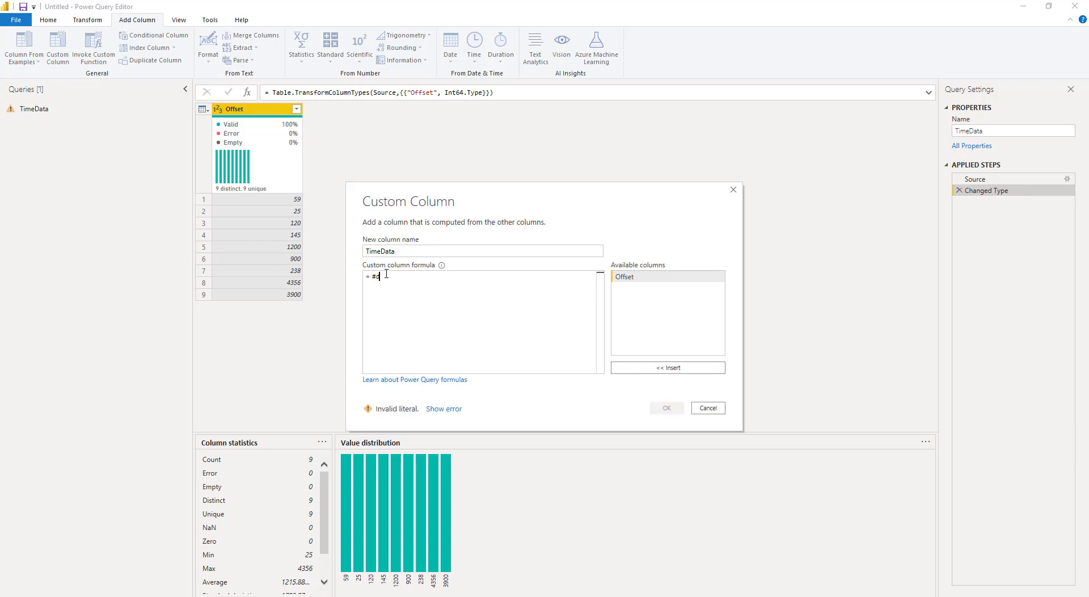
pyautogui.write('uration(')
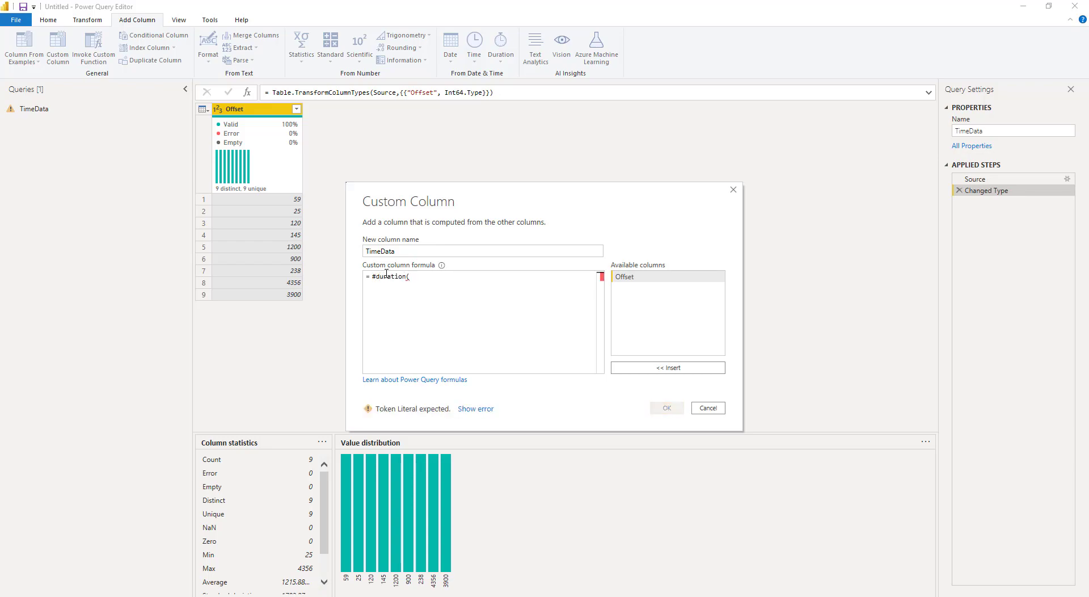
pyautogui.write('0,0,0,')
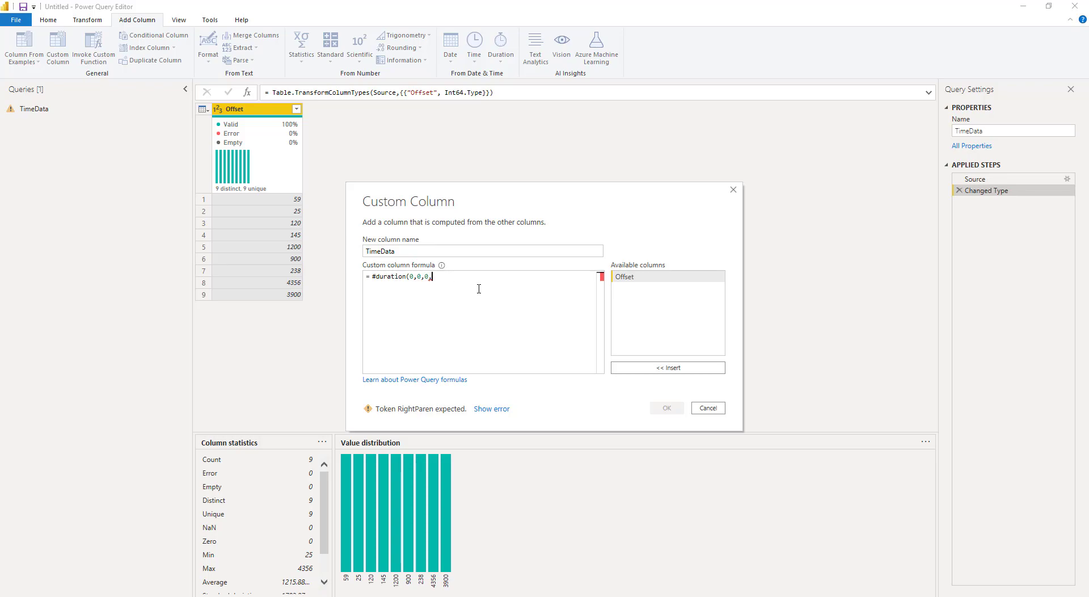
pyautogui.doubleClick(624, 277)
pyautogui.write(')')
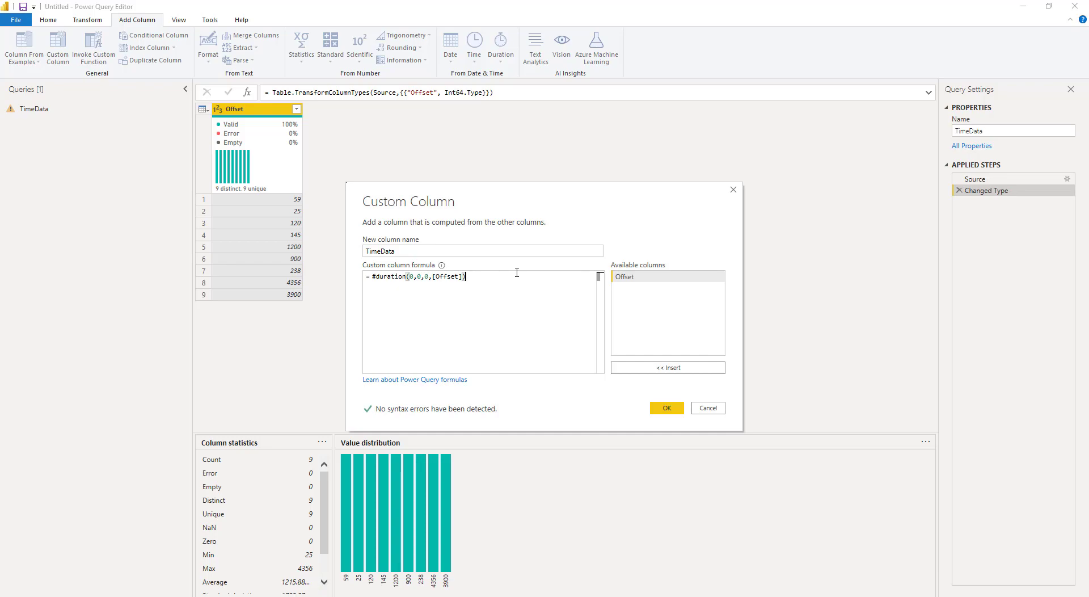
# Step: Put #time(0,0,0) + in front of the #duration expression in the formula and create the custom column
pyautogui.click(373, 277)
pyautogui.write('#time')
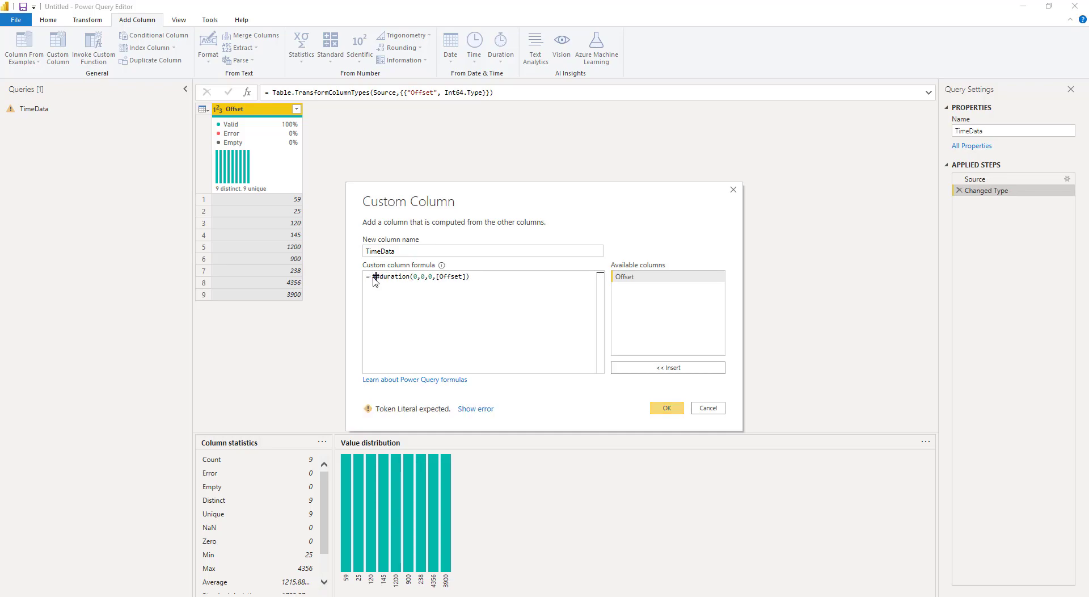
pyautogui.write('(0,0,0')
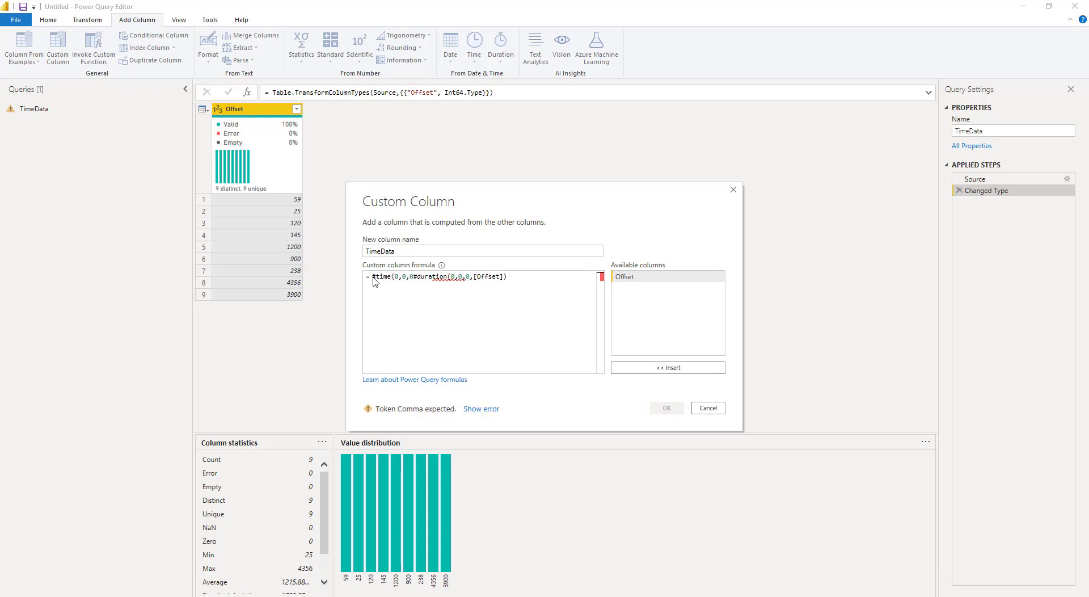
pyautogui.write(') ')
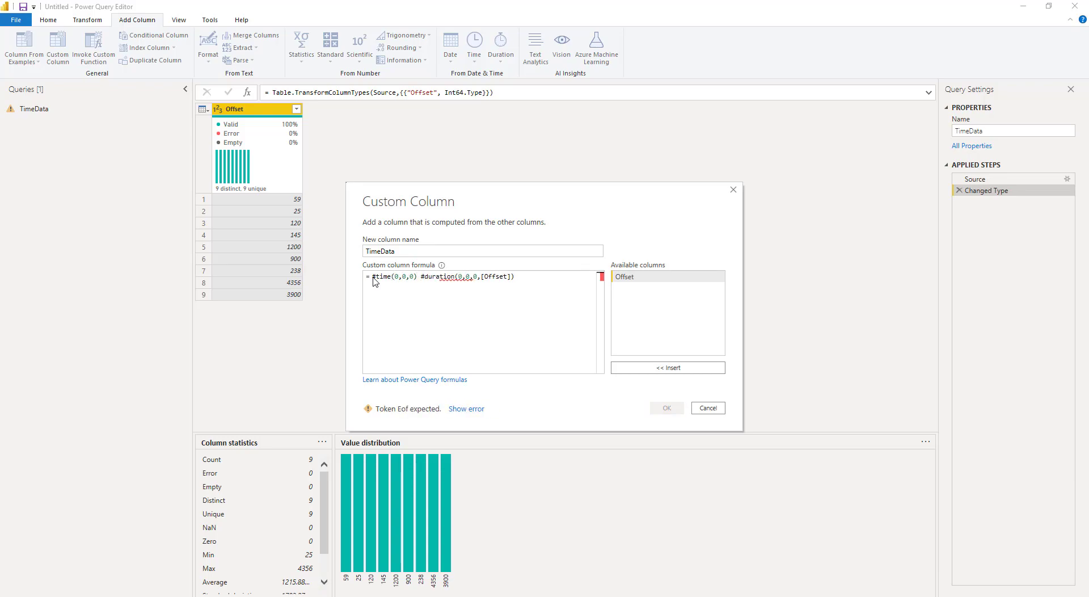
pyautogui.write('+')
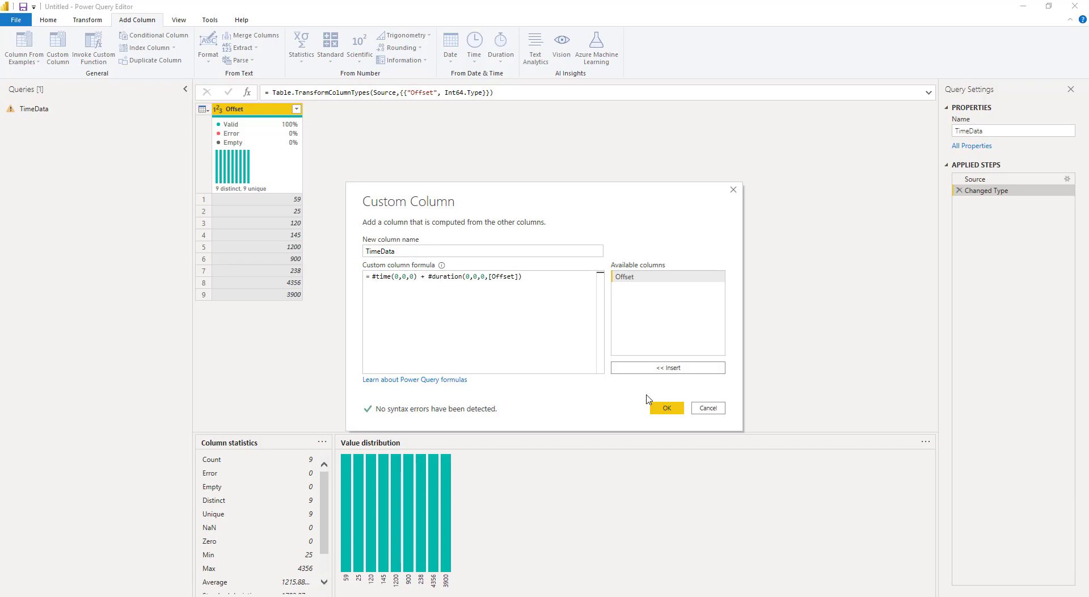
pyautogui.click(671, 410)
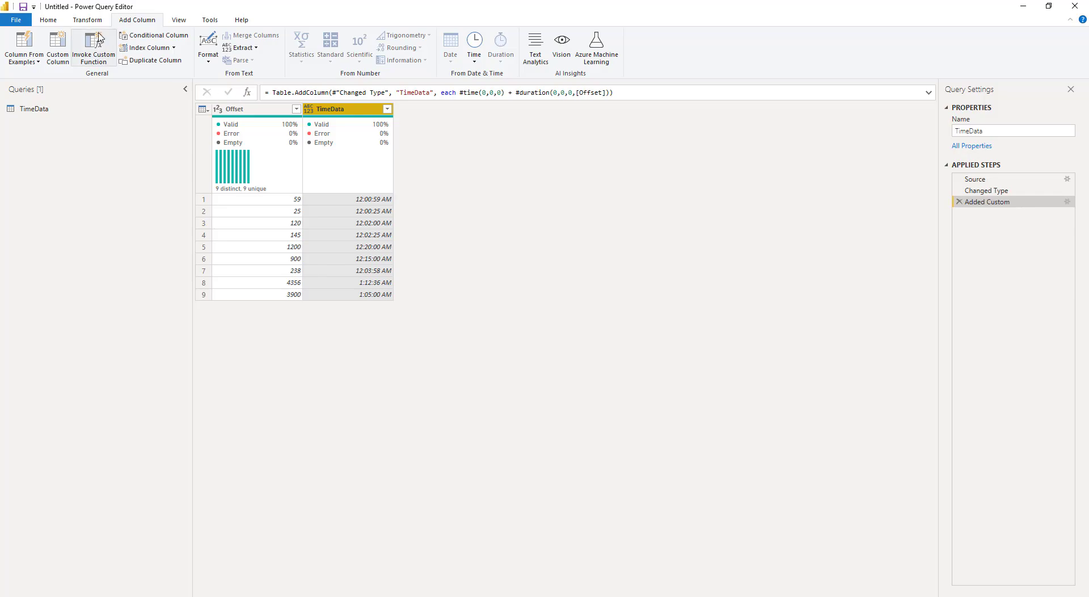
# Step: Close the query editor with its changes applied and show the TimeData table's rows in the data view
pyautogui.click(14, 23)
pyautogui.click(33, 40)
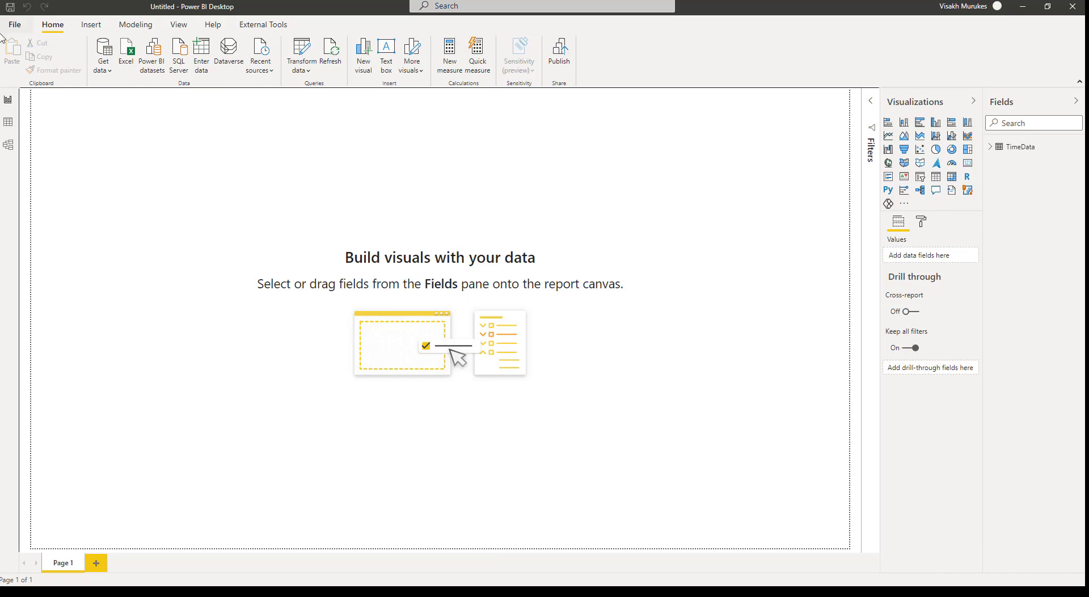
pyautogui.click(9, 121)
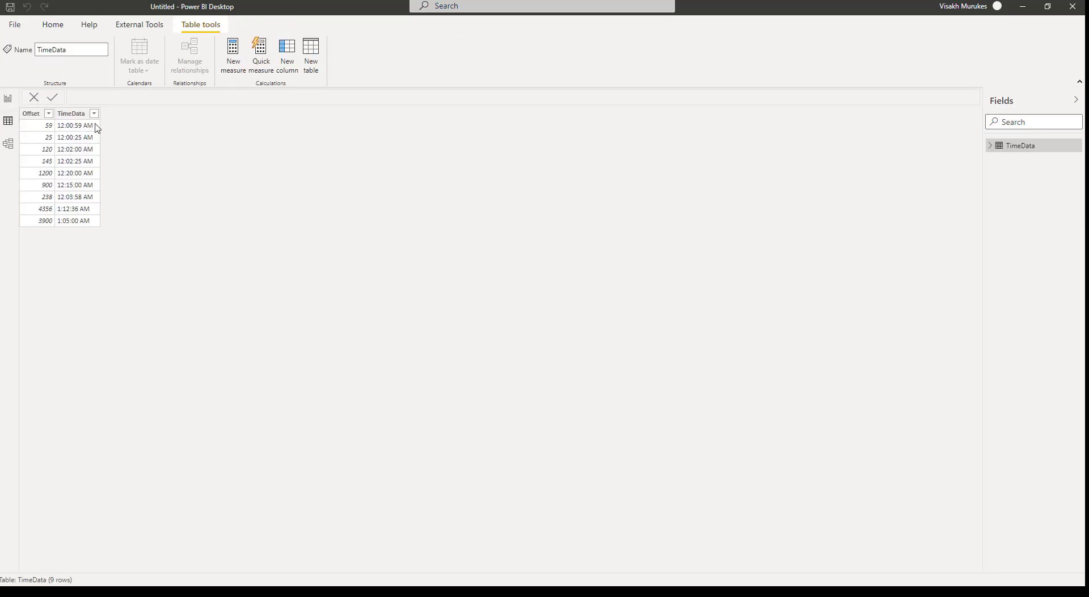
# Step: Set the TimeData column's data type to Time and its format to 13:30:55 (hh:nn:ss)
pyautogui.click(74, 114)
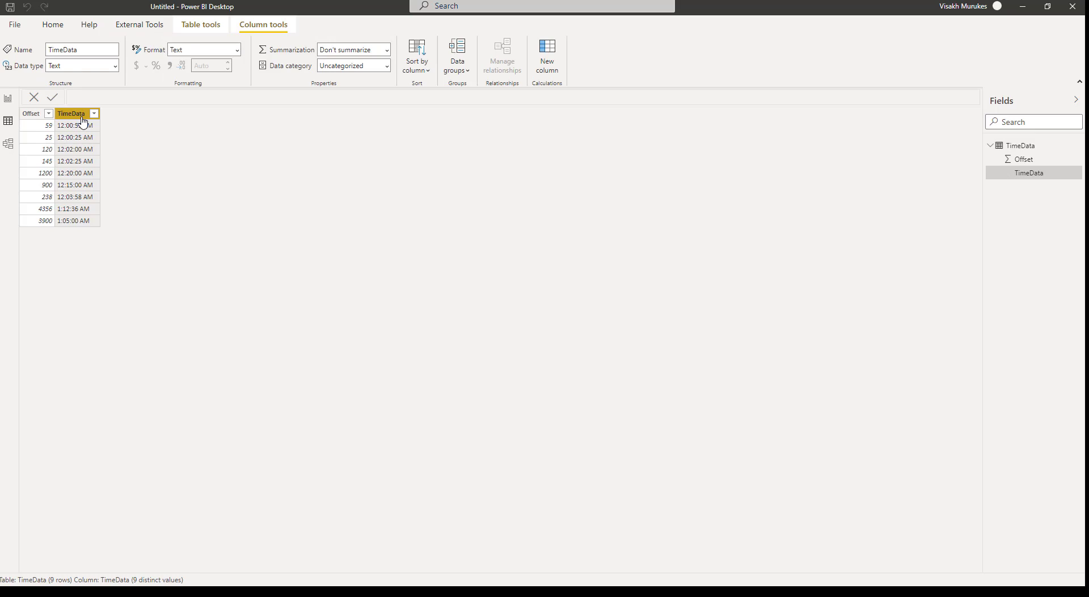
pyautogui.click(115, 67)
pyautogui.click(73, 163)
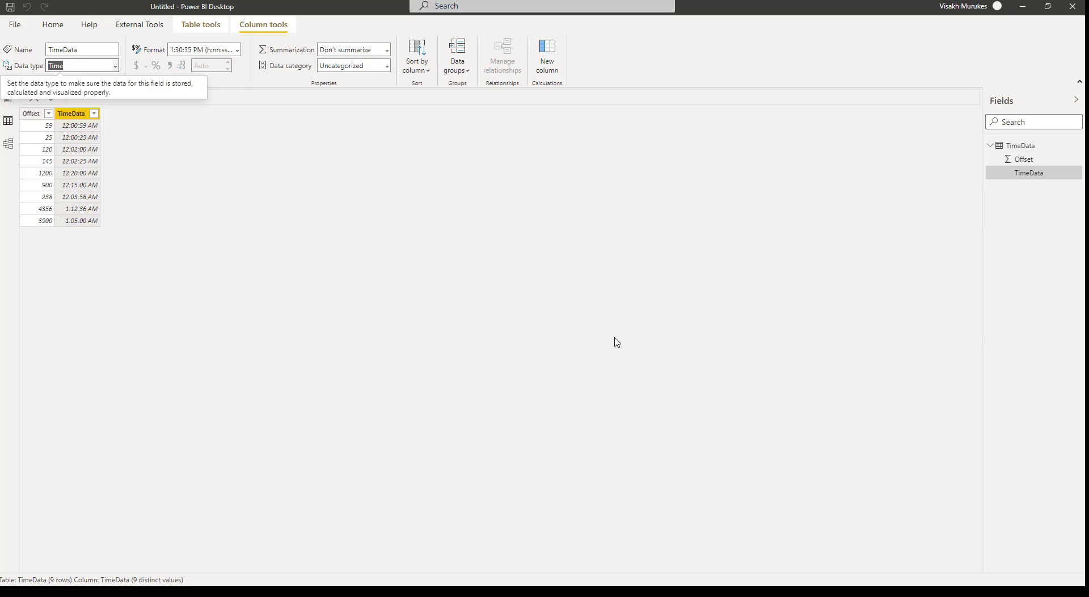
pyautogui.click(238, 51)
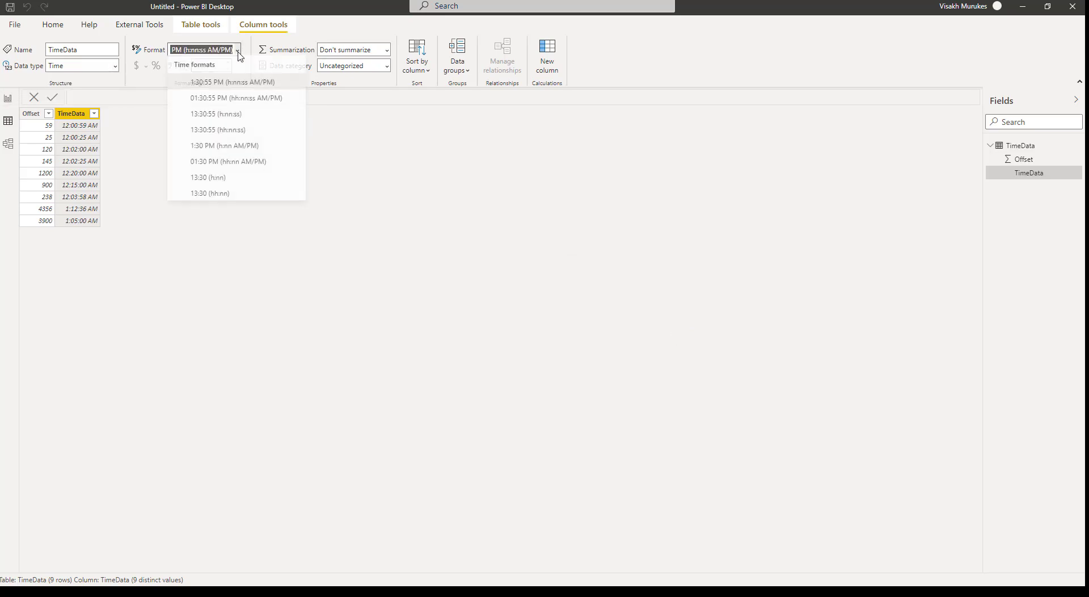
pyautogui.click(247, 135)
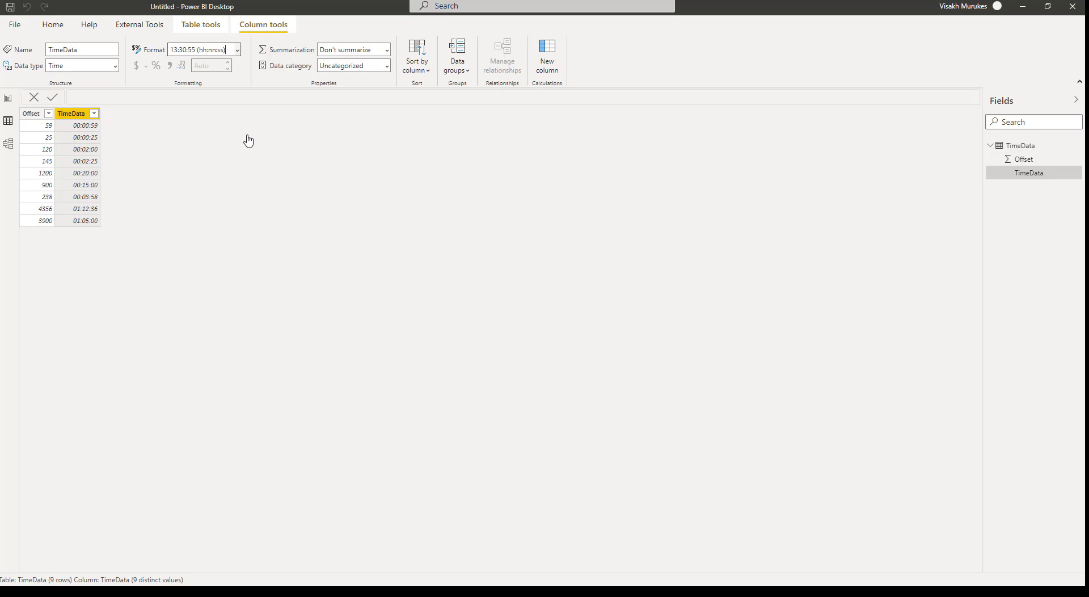
# Step: Add calculated column TimeData_DAX with _hour = FLOOR(DIVIDE(TimeData[Offset],3600),1), _minute = FLOOR(DIVIDE(MOD(TimeData[Offset],3600),60),1), _second = MOD(TimeData[Offset],60), returning TIME(_hour,_minute,_second)
pyautogui.click(249, 140)
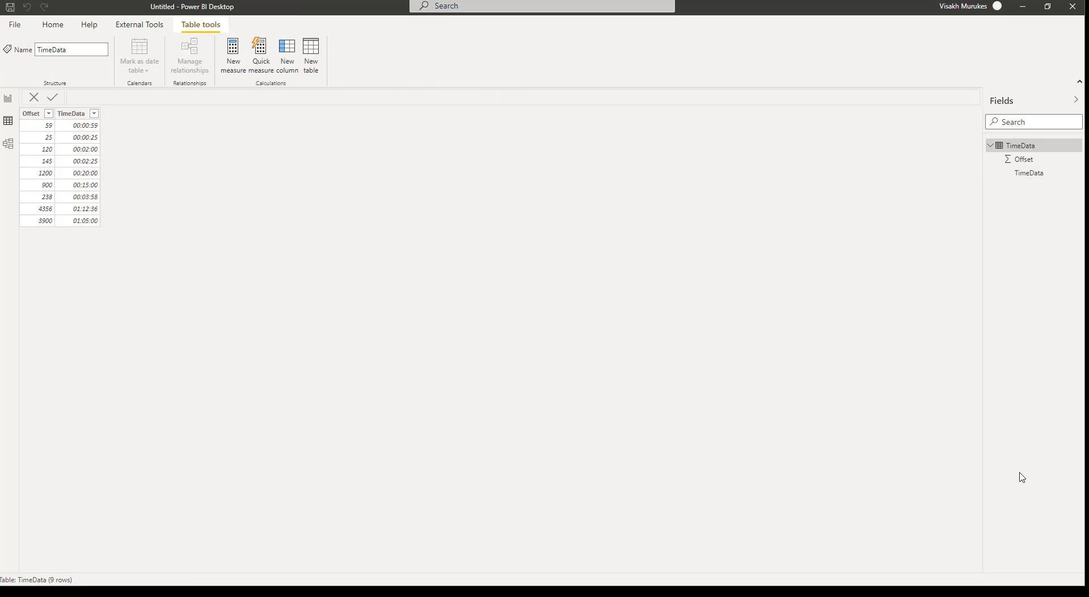
pyautogui.click(288, 54)
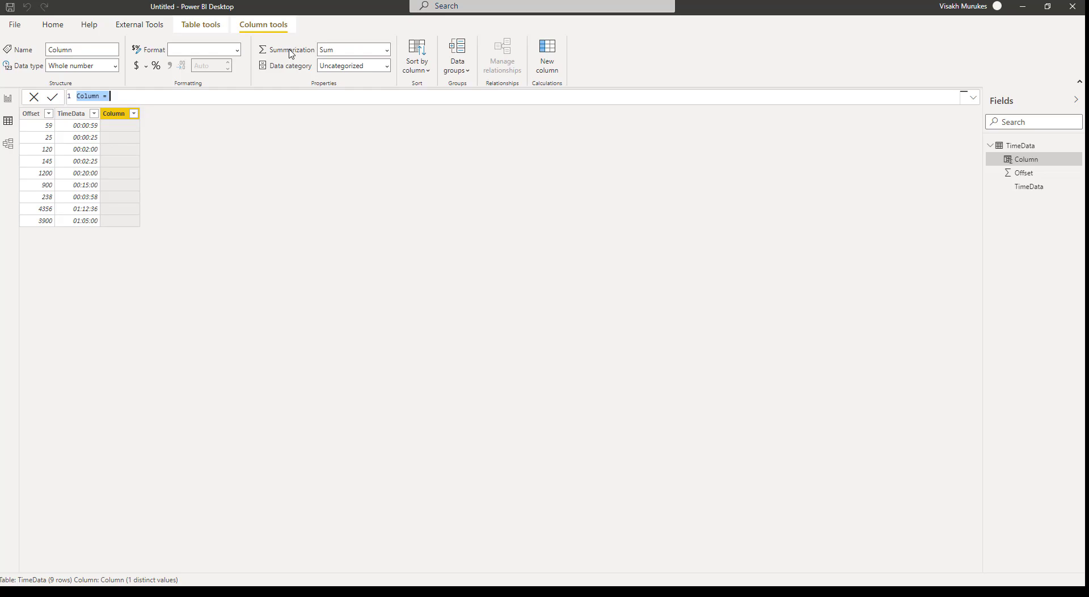
pyautogui.write('TimeData_DAX = VAR _hour = FLOOR(DIVIDE(TimeData[Offset],3600),1) VAR _minute = FLOOR(DIVIDE(MOD(TimeData[Offset],3600),60),1) VAR _second = MOD(TimeData[Offset],60)  RETURN TIME(_hour,_minute,_second)')
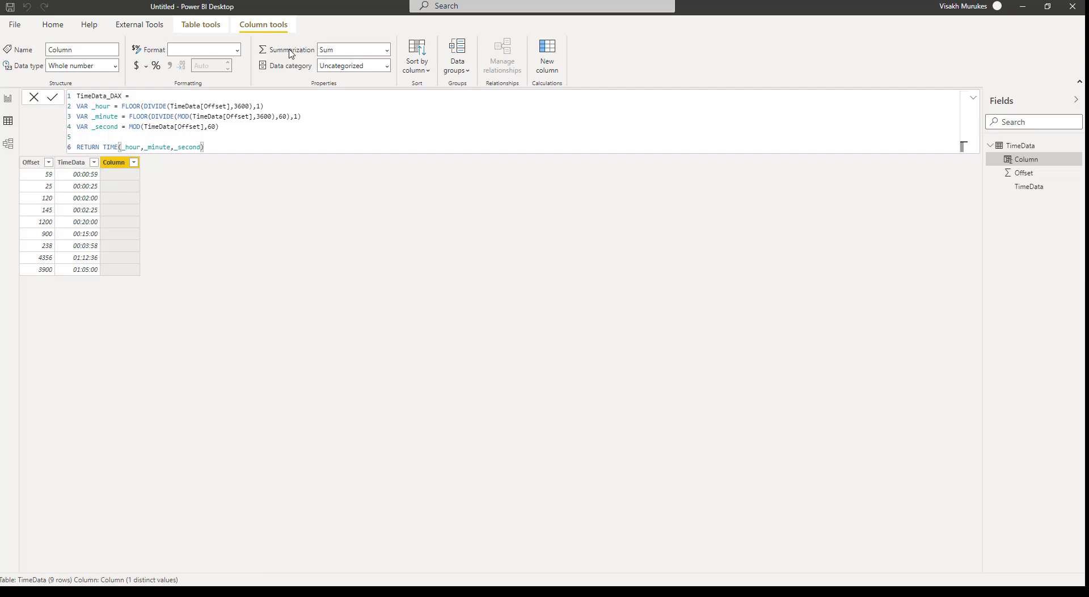
pyautogui.click(53, 97)
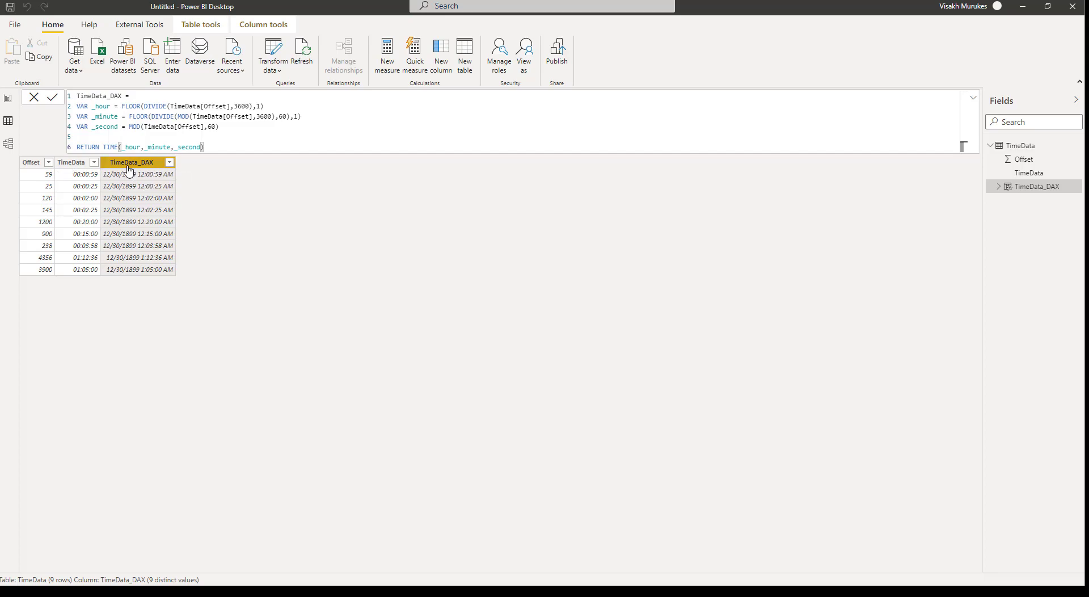
# Step: Set the TimeData_DAX column's data type to Time and its format to 13:30:55 (hh:nn:ss)
pyautogui.click(263, 24)
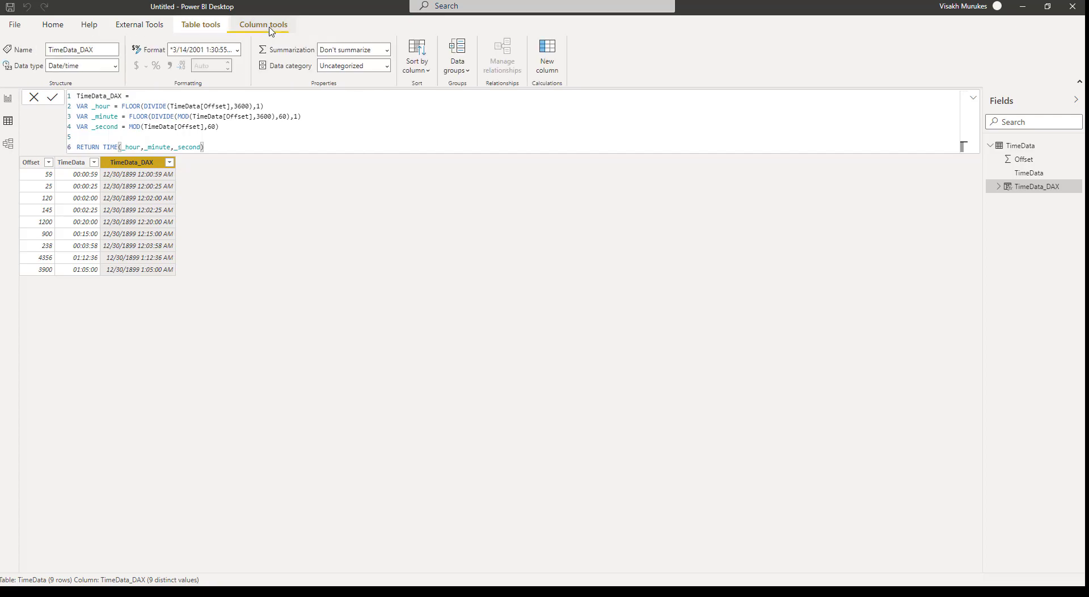
pyautogui.click(117, 67)
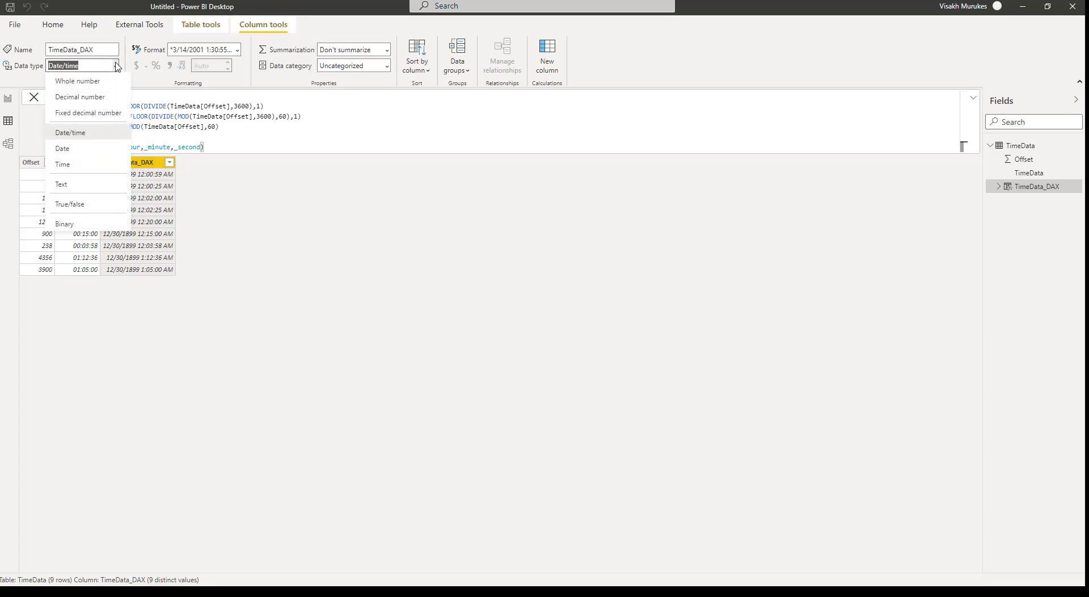
pyautogui.click(59, 163)
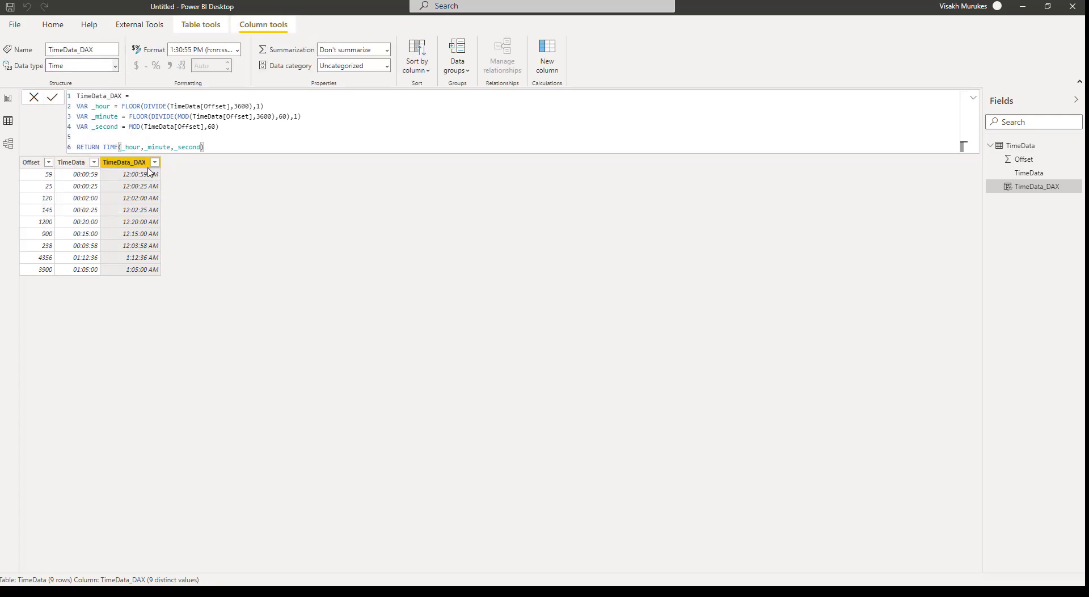
pyautogui.click(239, 51)
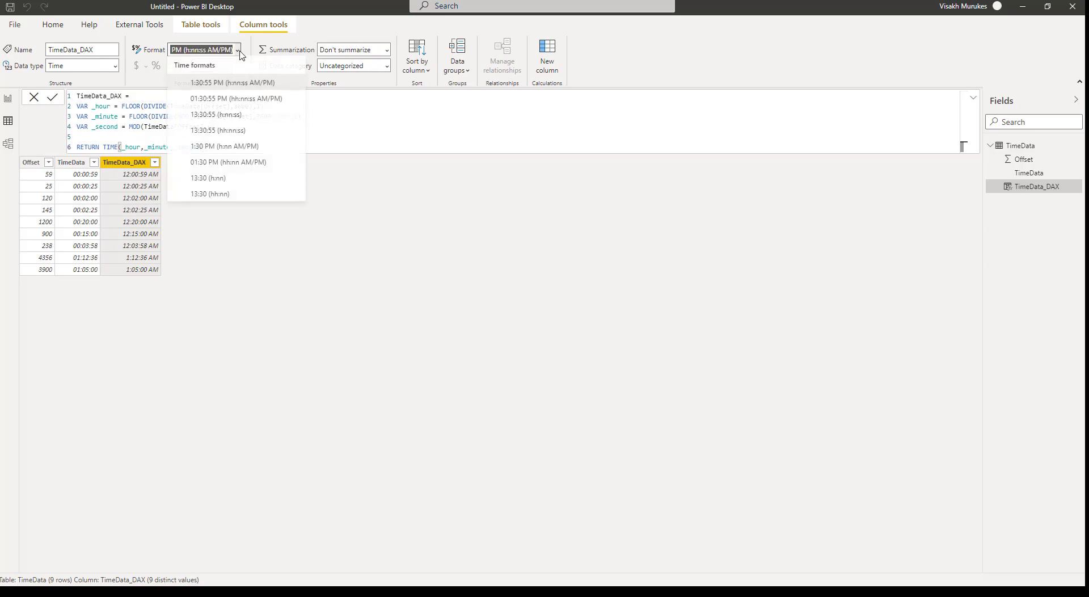
pyautogui.click(236, 136)
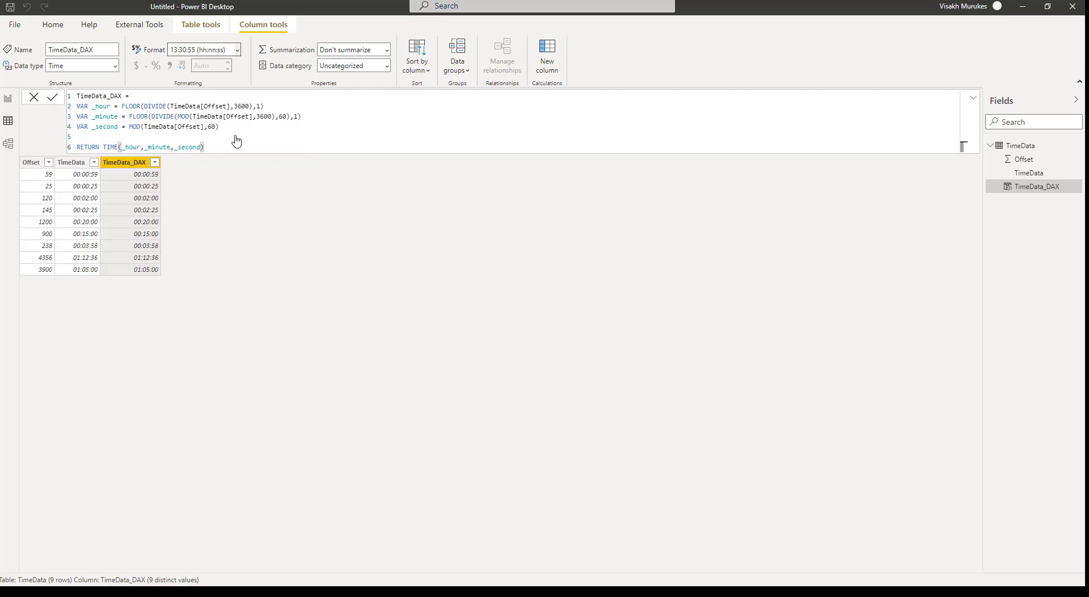